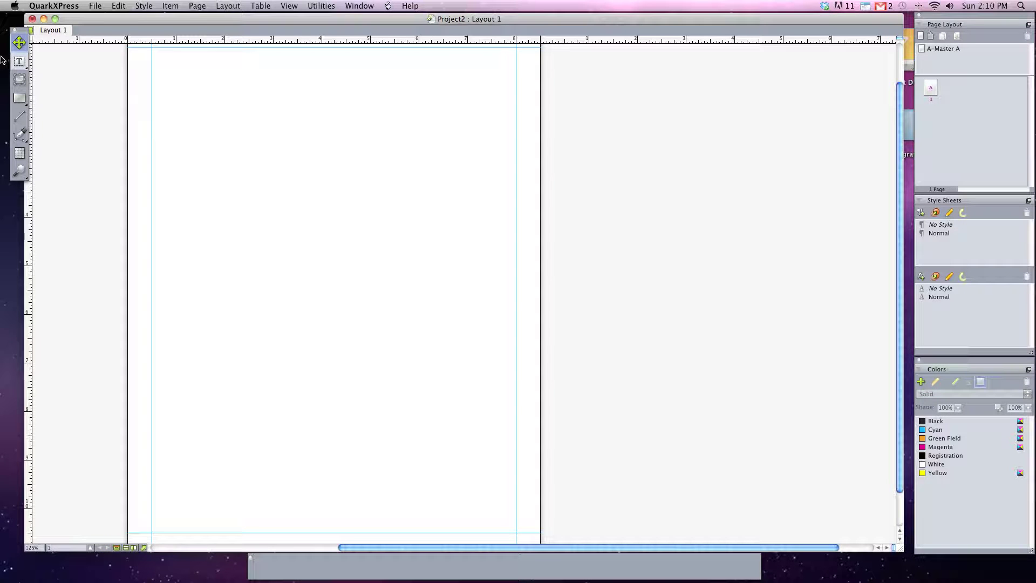
# Draw a 4.474 × 5.611 inch text box and move it to X 1.601", Y 1.706"
pyautogui.click(19, 61)
pyautogui.moveTo(173, 96); pyautogui.dragTo(392, 368)
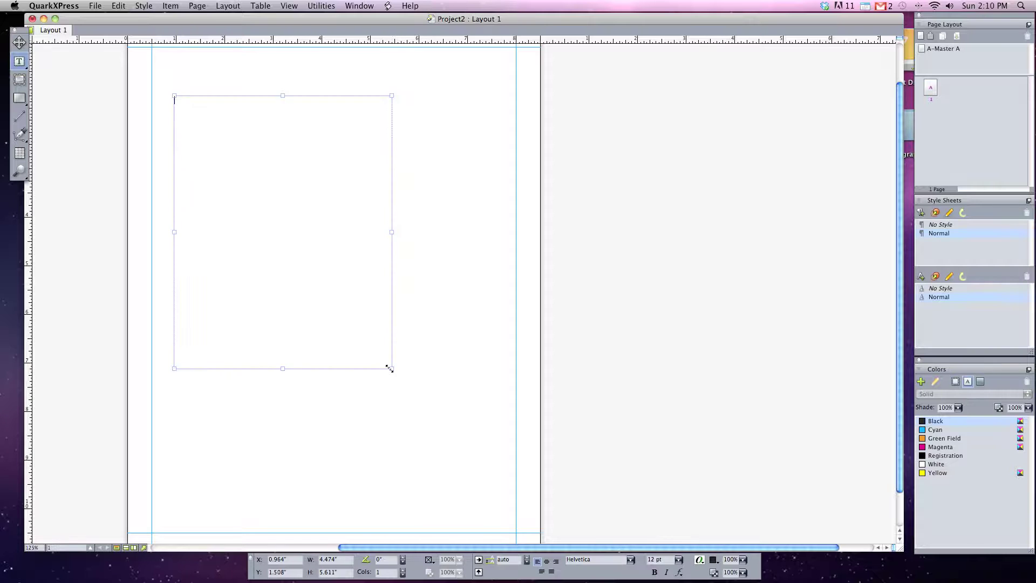
pyautogui.click(19, 42)
pyautogui.moveTo(226, 125); pyautogui.dragTo(293, 120)
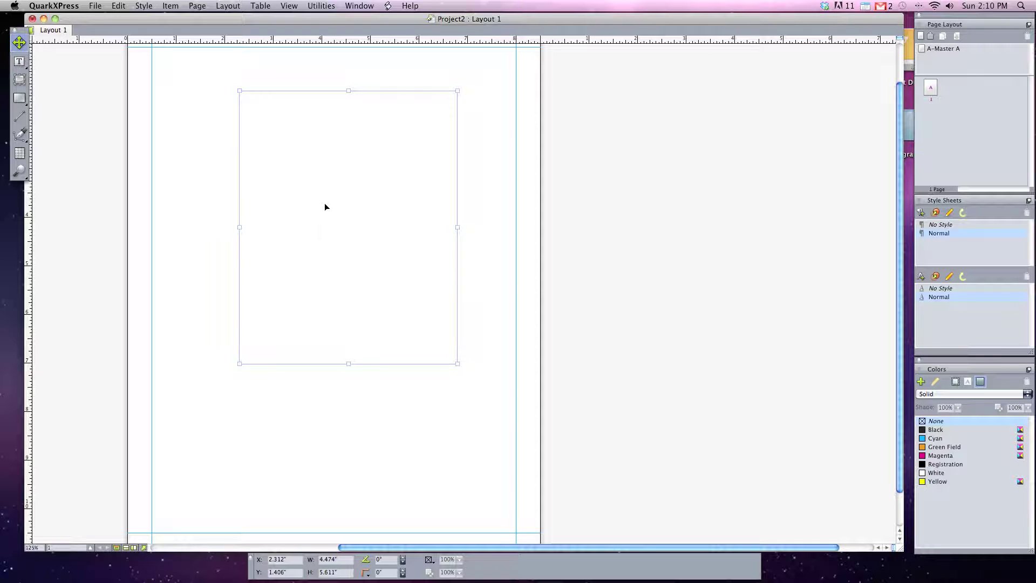
pyautogui.moveTo(298, 212); pyautogui.dragTo(261, 228)
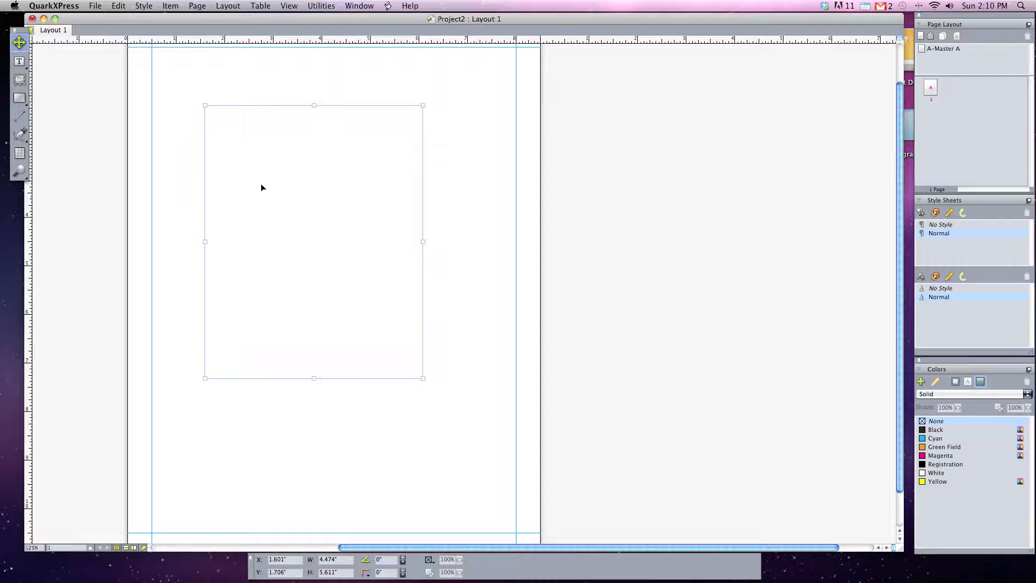
# Change the box to the rounded-corner shape
pyautogui.click(170, 6)
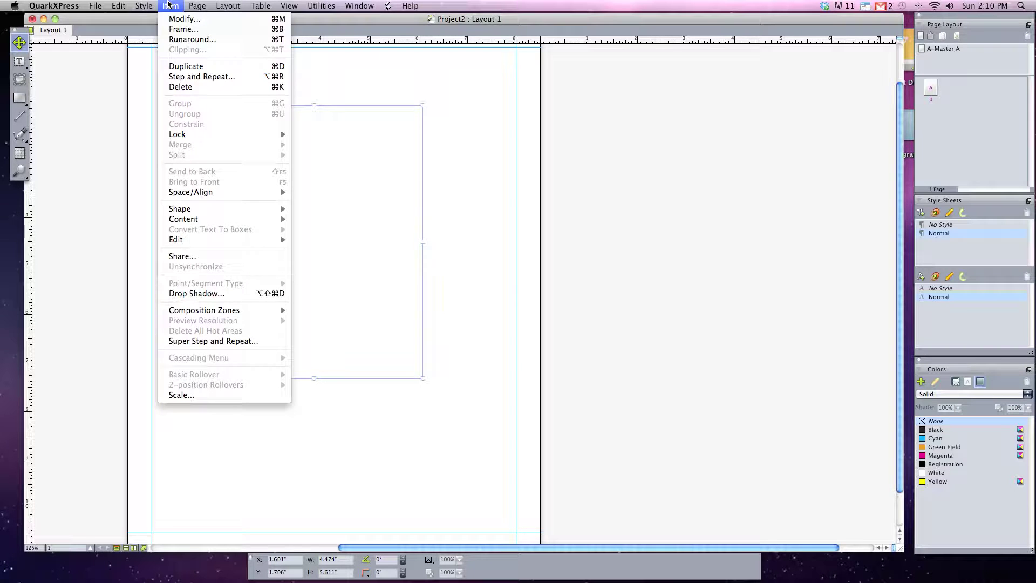
pyautogui.moveTo(201, 210)
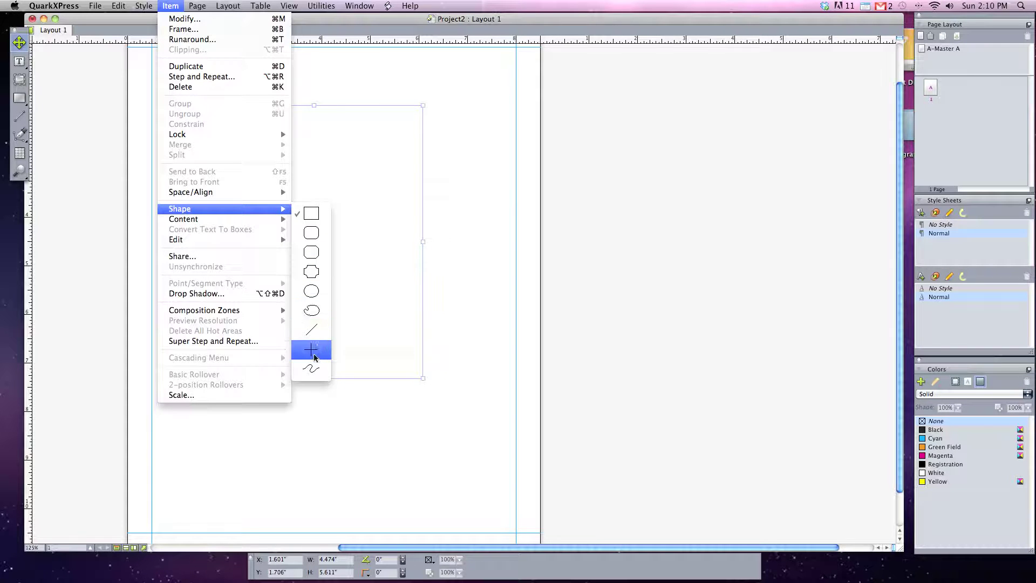
pyautogui.click(320, 238)
pyautogui.click(196, 122)
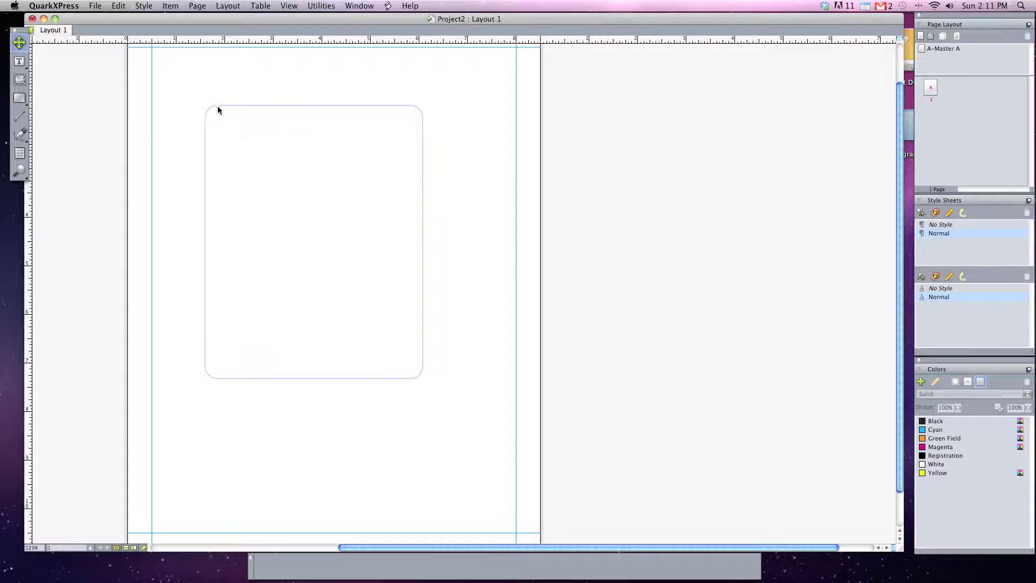
# Set the box's corner radius to 1.25 inches
pyautogui.click(265, 371)
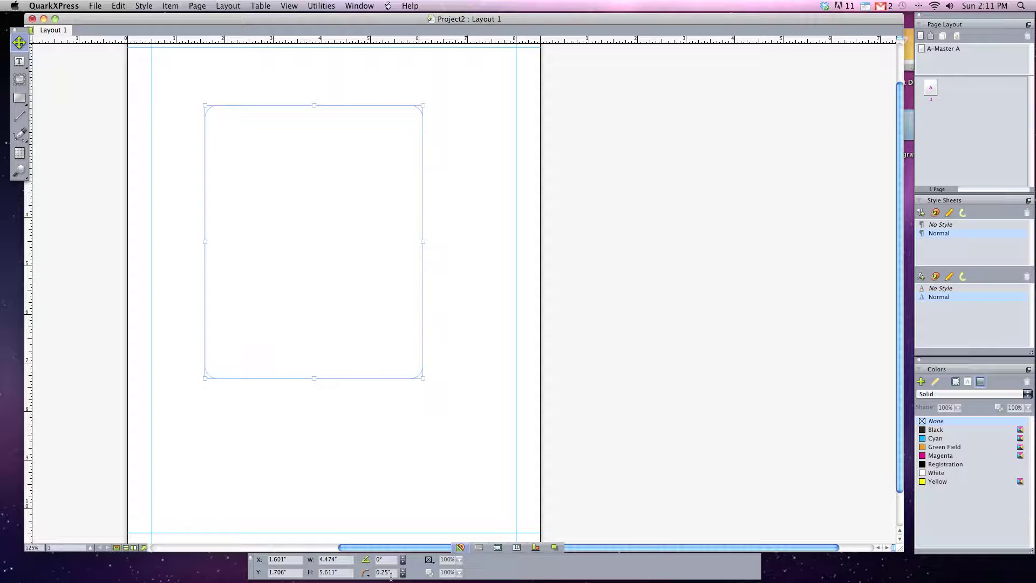
pyautogui.click(387, 574)
pyautogui.write('1.25')
pyautogui.press('Return')
pyautogui.click(181, 159)
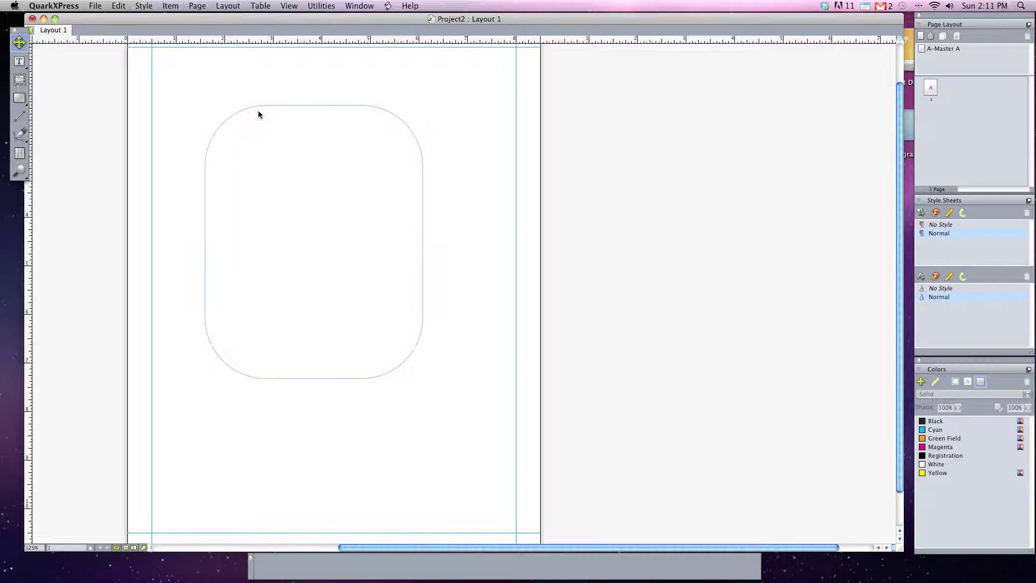
pyautogui.click(397, 267)
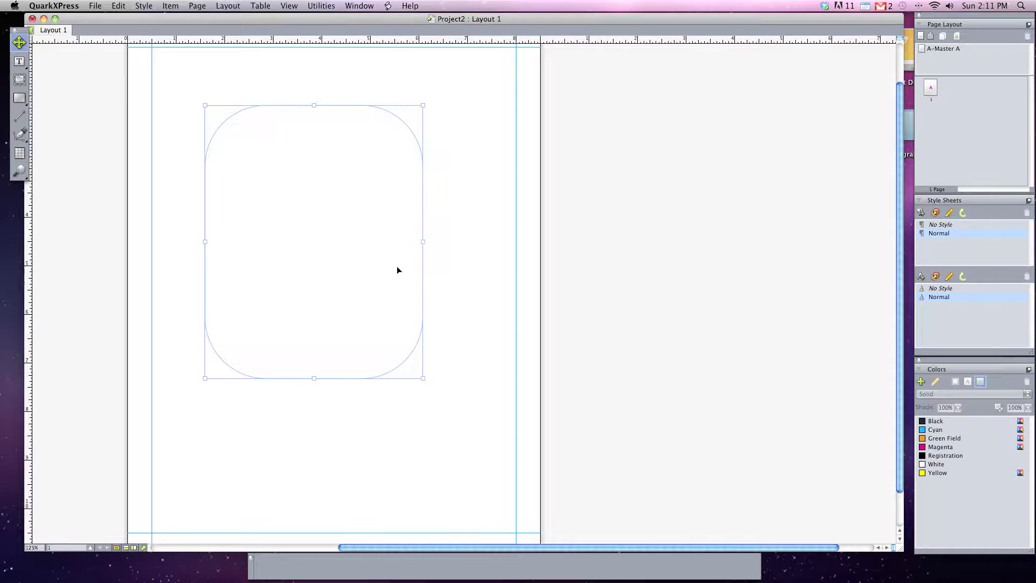
pyautogui.click(484, 202)
# Change the box to the beveled-corner shape
pyautogui.click(378, 208)
pyautogui.click(170, 6)
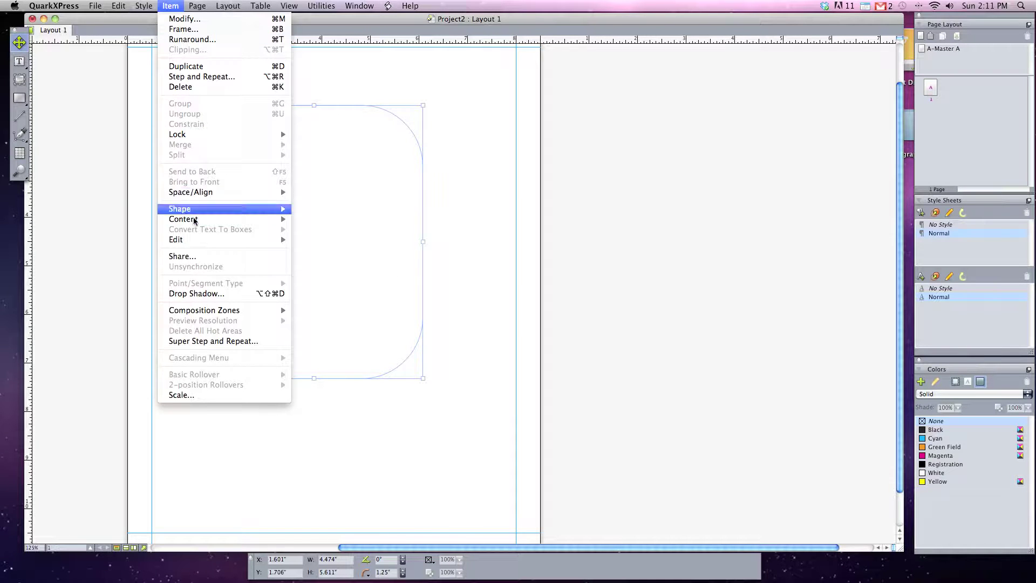
pyautogui.moveTo(248, 211)
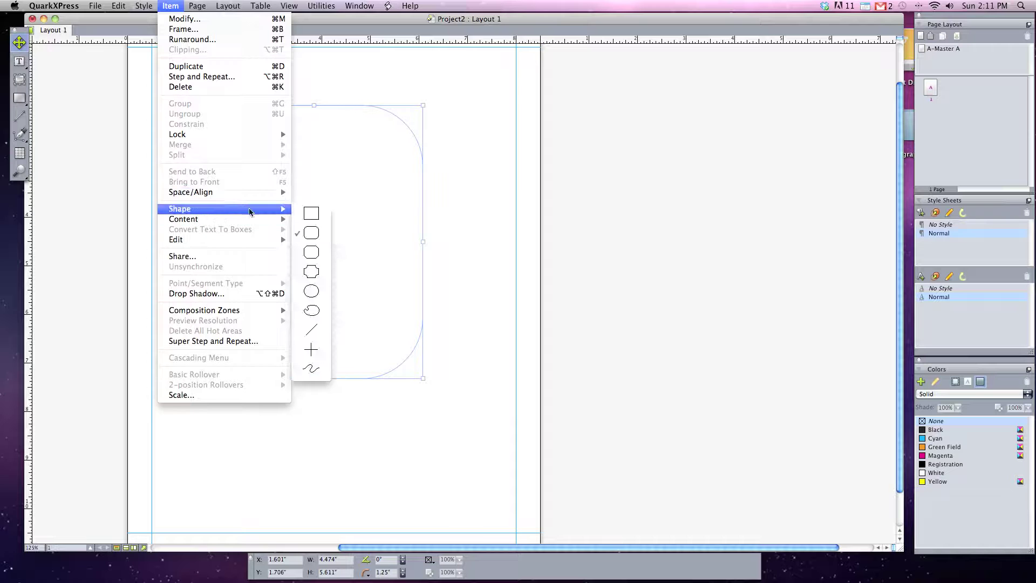
pyautogui.click(311, 251)
# Resize the box to 7.507 × 6.3 inches and move it left to X 0.79"
pyautogui.click(274, 93)
pyautogui.click(398, 233)
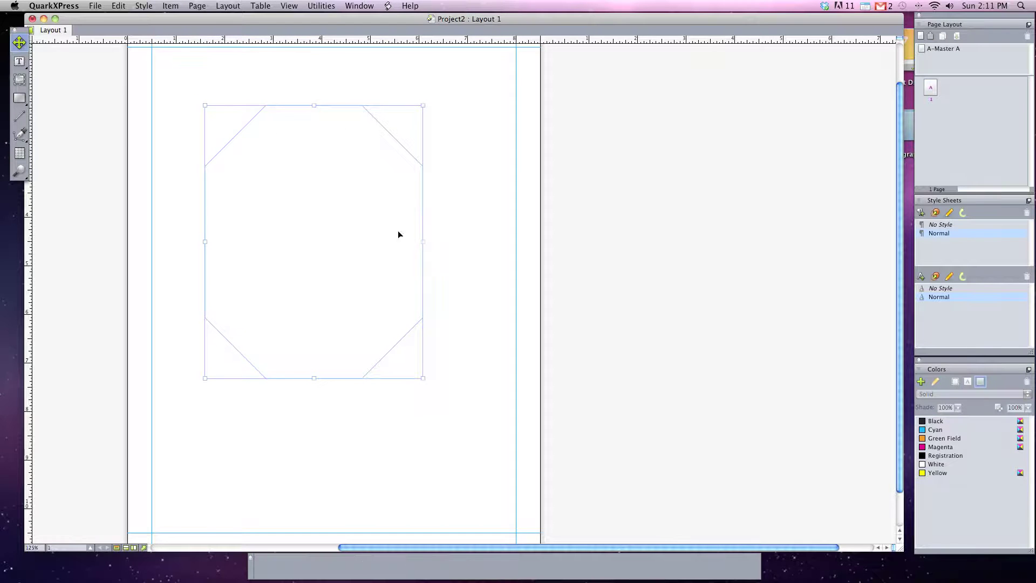
pyautogui.moveTo(425, 243); pyautogui.dragTo(571, 243)
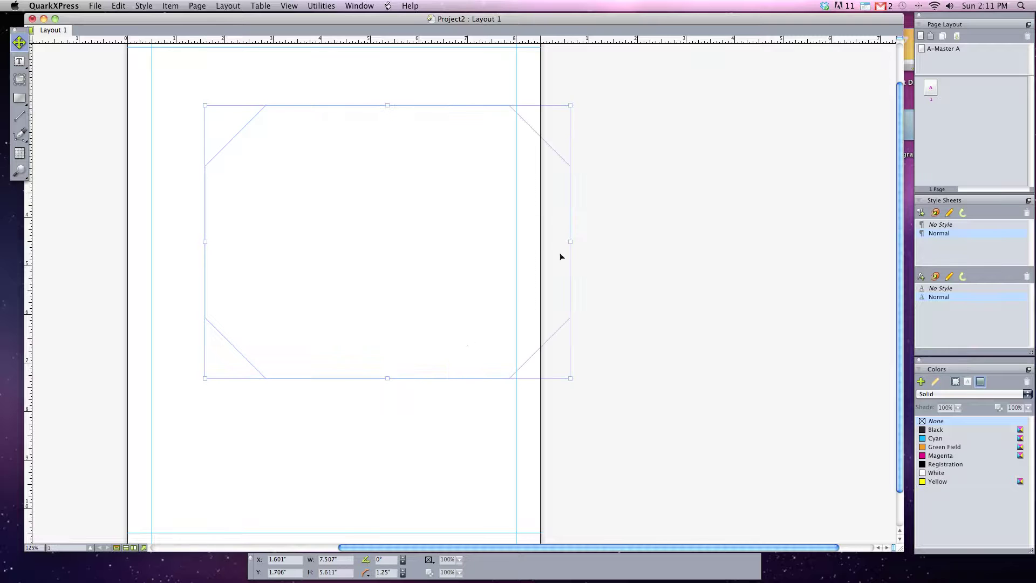
pyautogui.moveTo(388, 379); pyautogui.dragTo(388, 413)
pyautogui.moveTo(428, 322); pyautogui.dragTo(389, 323)
# Set the bevel corner radius to 0.25 inches
pyautogui.moveTo(387, 565)
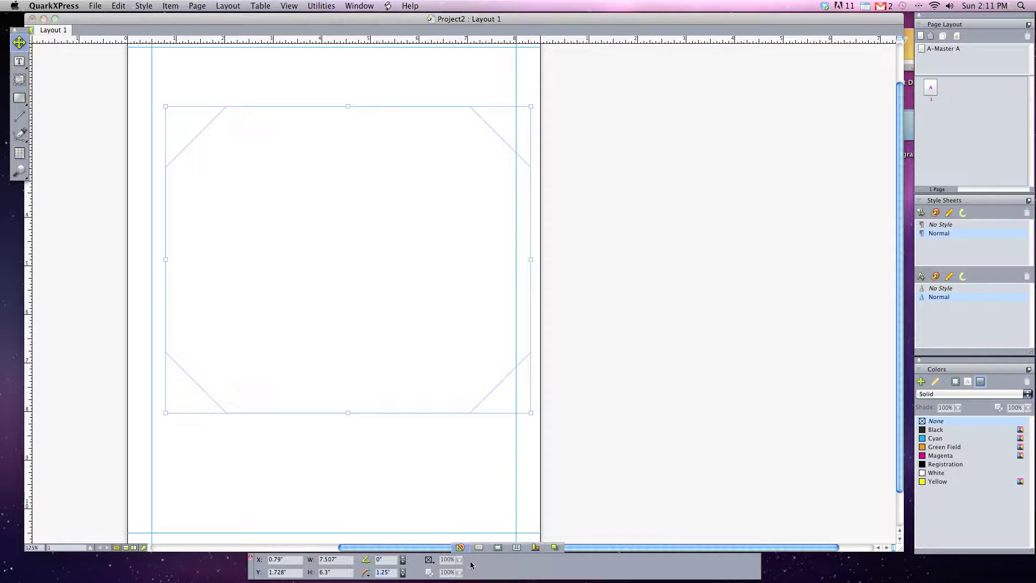
pyautogui.doubleClick(383, 572)
pyautogui.write('0.25')
pyautogui.press('Return')
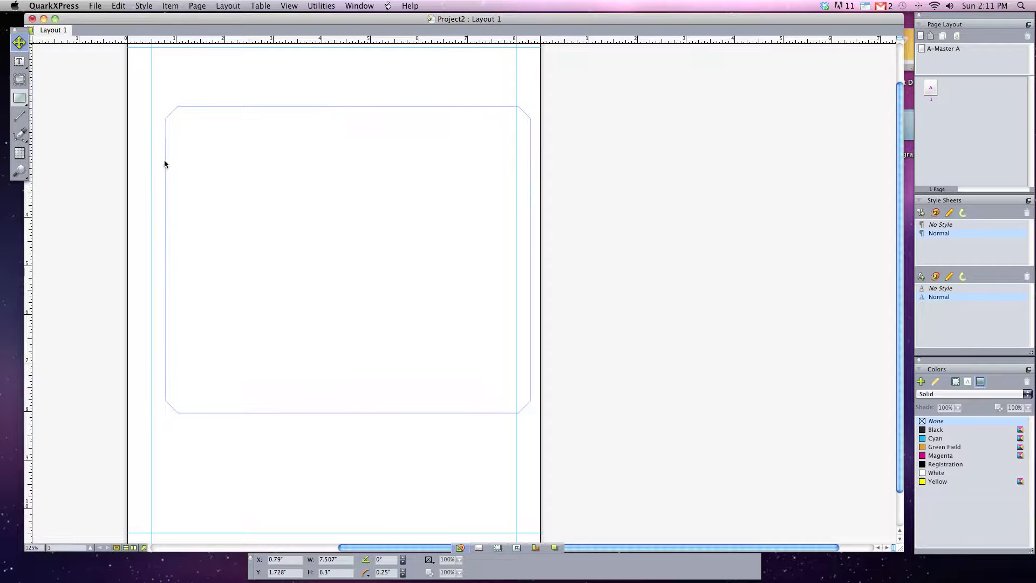
# Narrow the box to 5.974 inches, fill it with Cyan, and try concave corners
pyautogui.moveTo(531, 260); pyautogui.dragTo(456, 260)
pyautogui.click(927, 438)
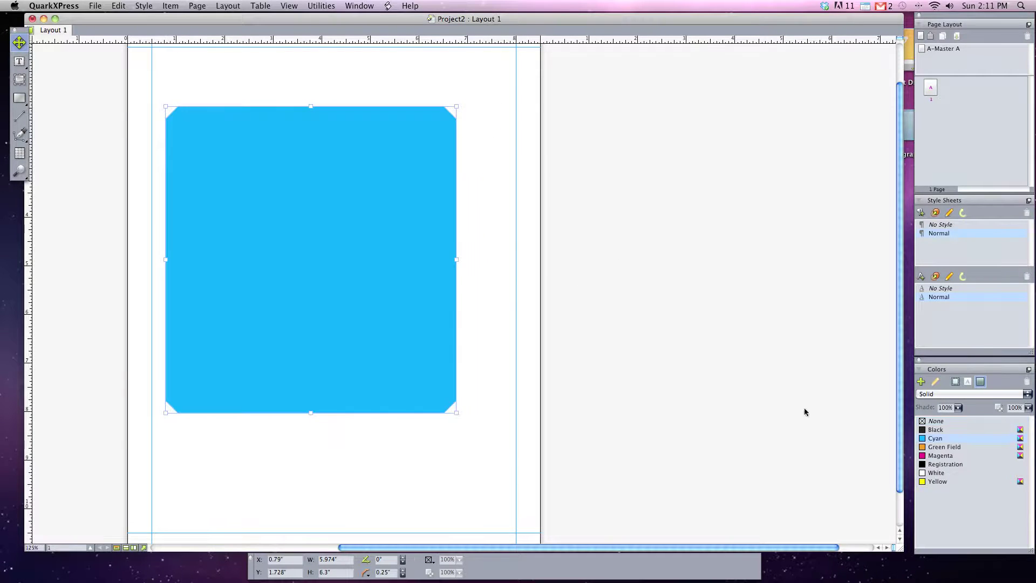
pyautogui.click(167, 5)
pyautogui.moveTo(197, 209)
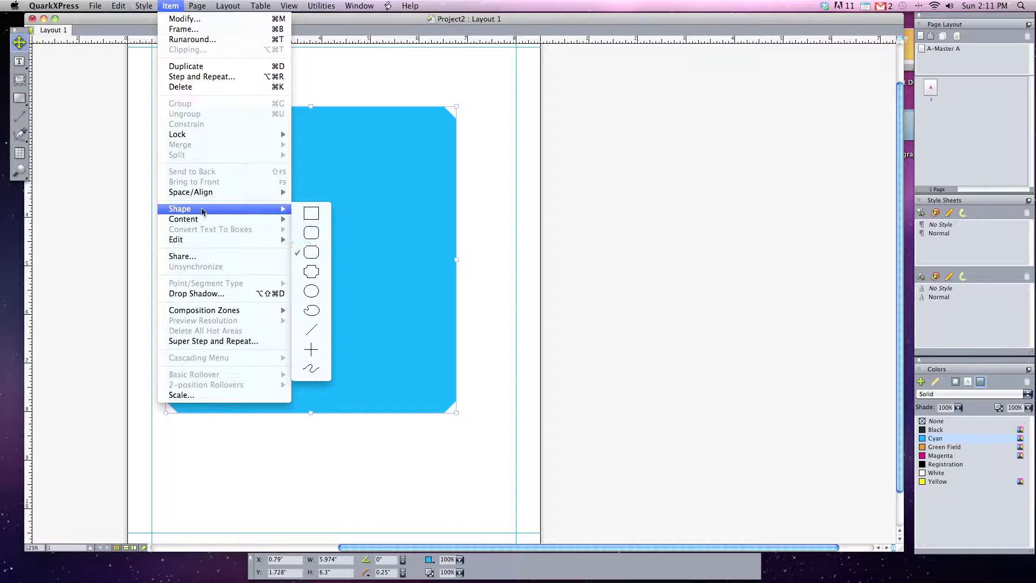
pyautogui.click(324, 270)
pyautogui.moveTo(178, 119); pyautogui.dragTo(203, 132)
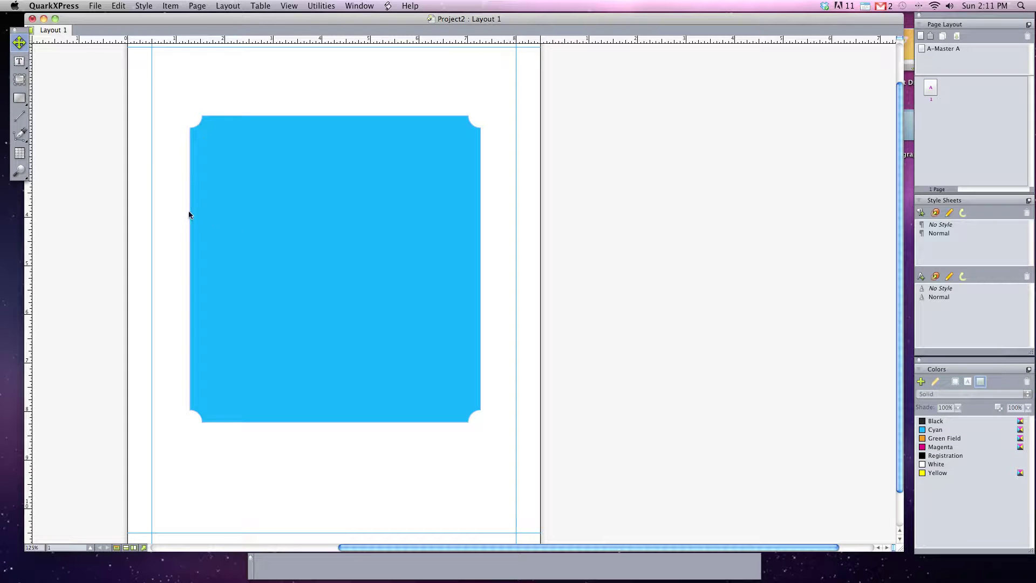
pyautogui.click(208, 219)
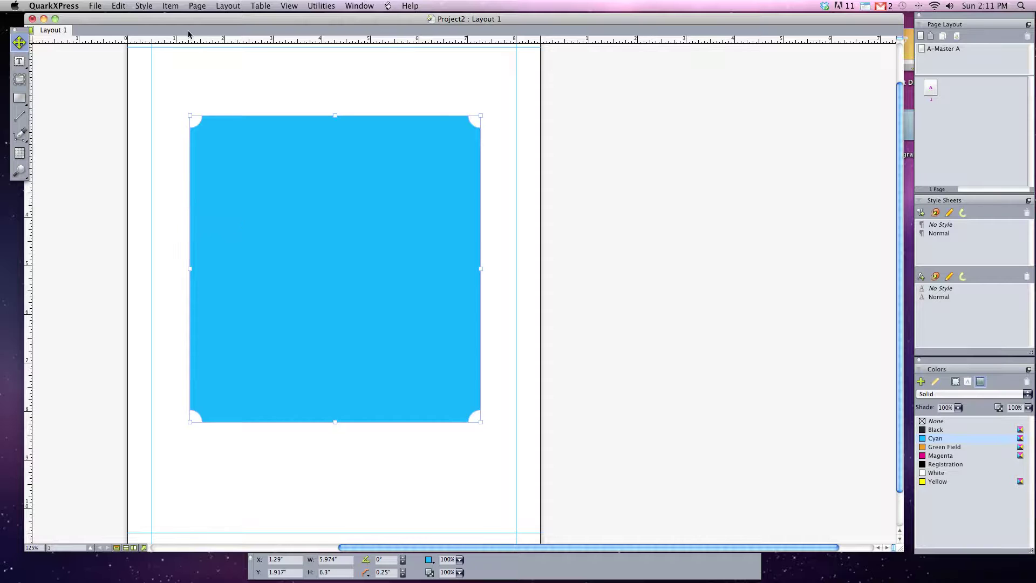
# Return the box to square corners and move it down to X 1.214", Y 2.187"
pyautogui.click(159, 5)
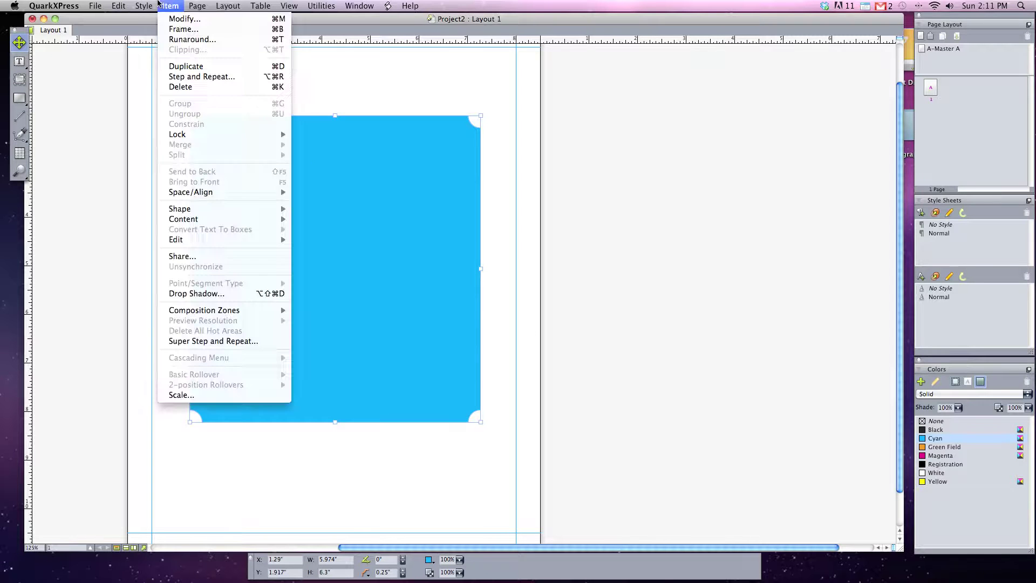
pyautogui.moveTo(219, 219)
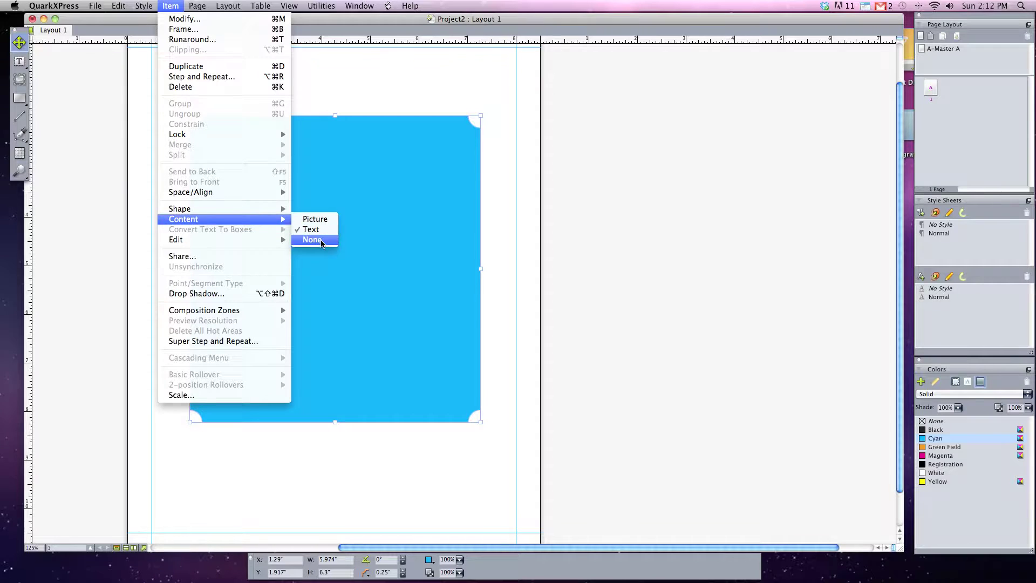
pyautogui.click(310, 213)
pyautogui.click(234, 106)
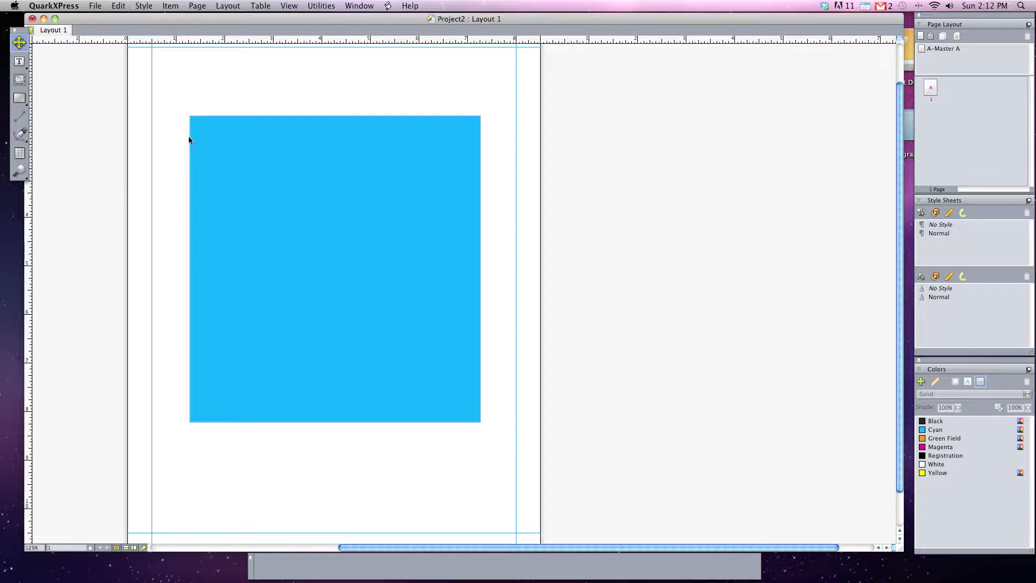
pyautogui.click(260, 411)
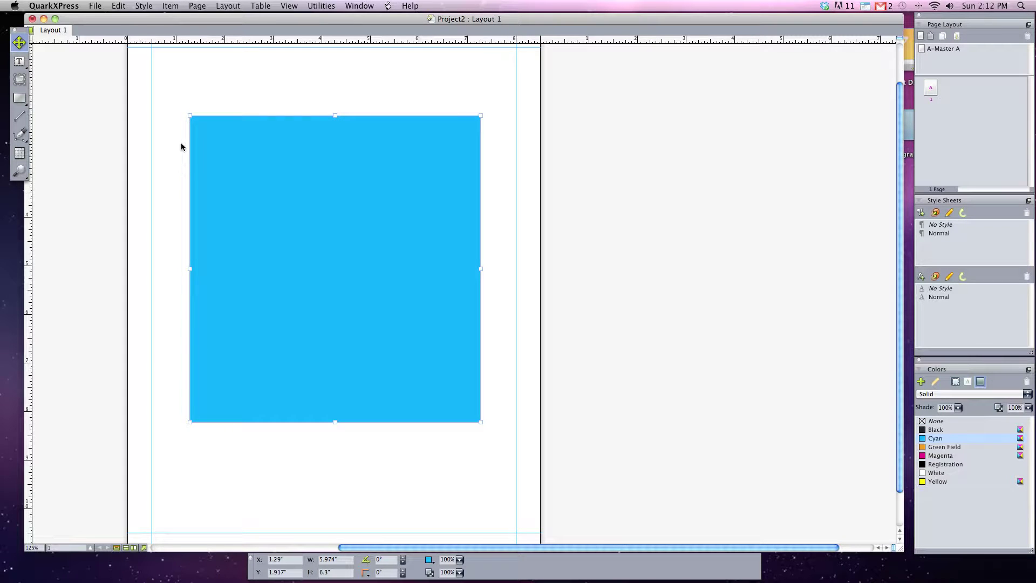
pyautogui.moveTo(233, 203); pyautogui.dragTo(229, 247)
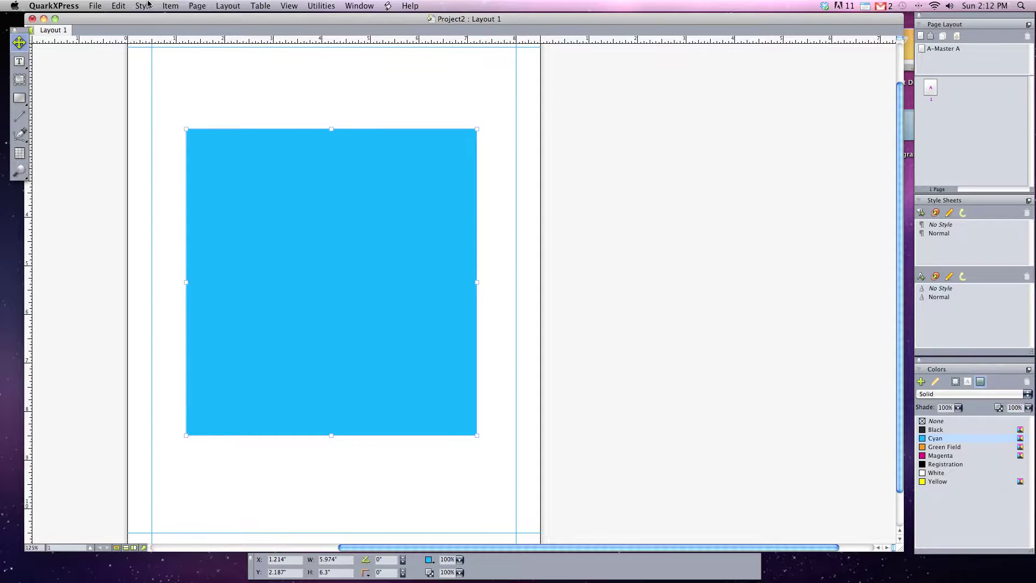
pyautogui.click(171, 5)
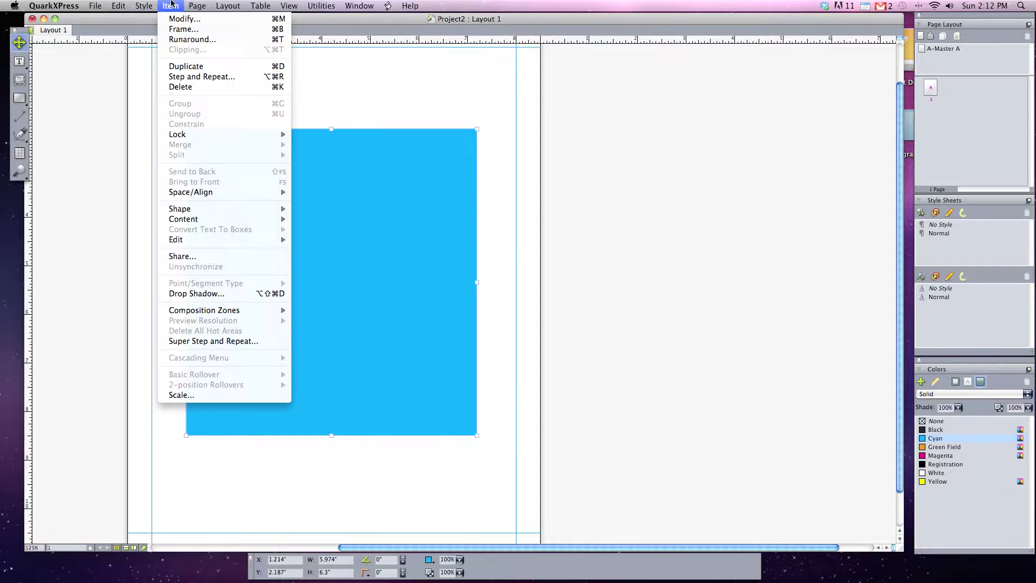
# Add a solid black 5 pt frame around the cyan box
pyautogui.click(189, 31)
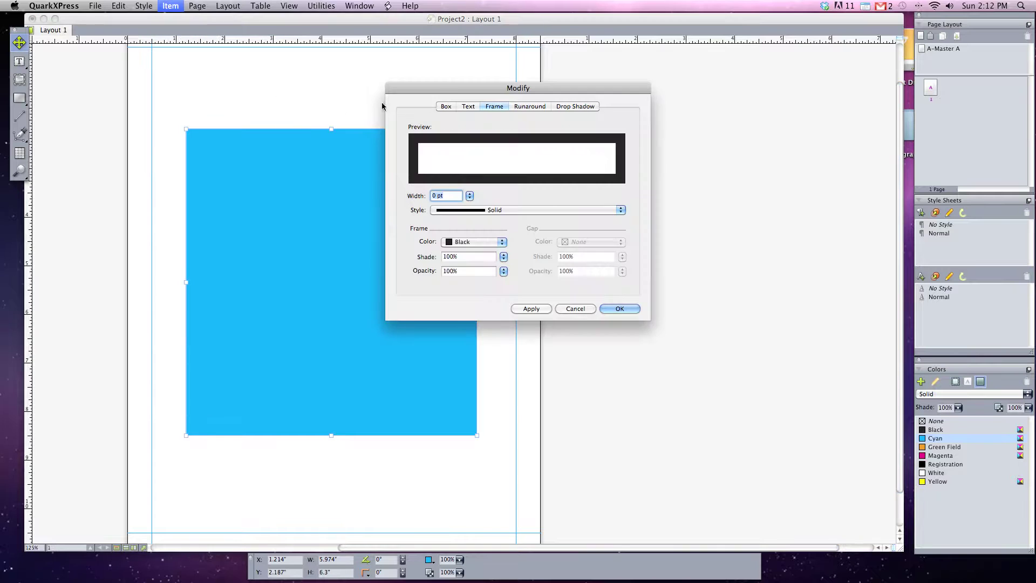
pyautogui.moveTo(431, 92); pyautogui.dragTo(548, 153)
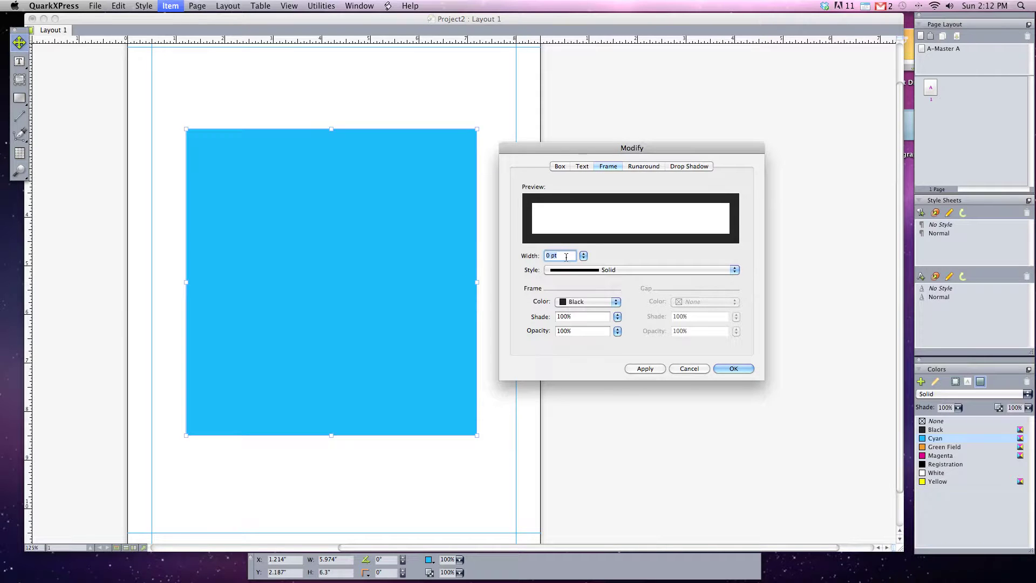
pyautogui.write('5')
pyautogui.press('Return')
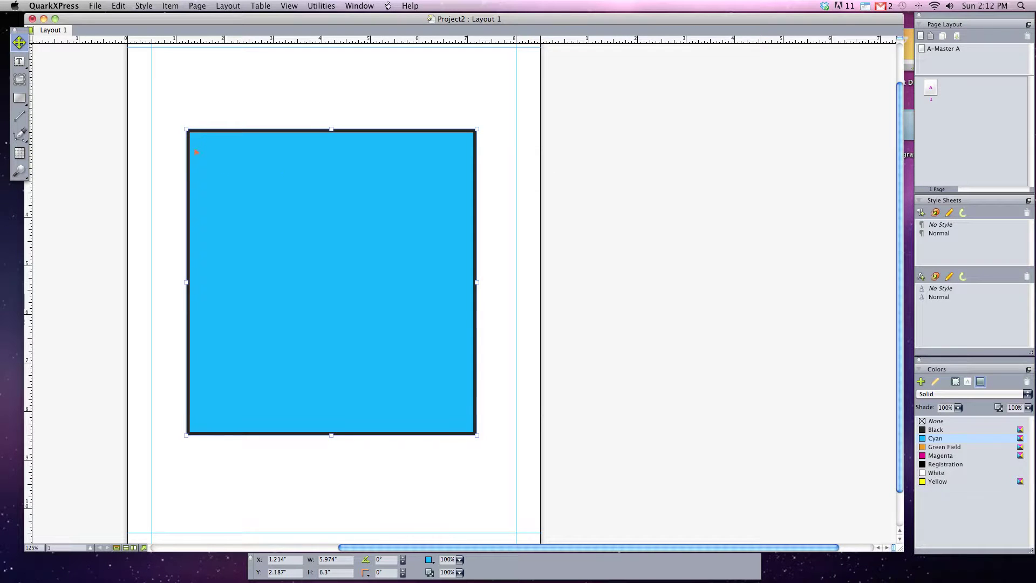
pyautogui.click(195, 129)
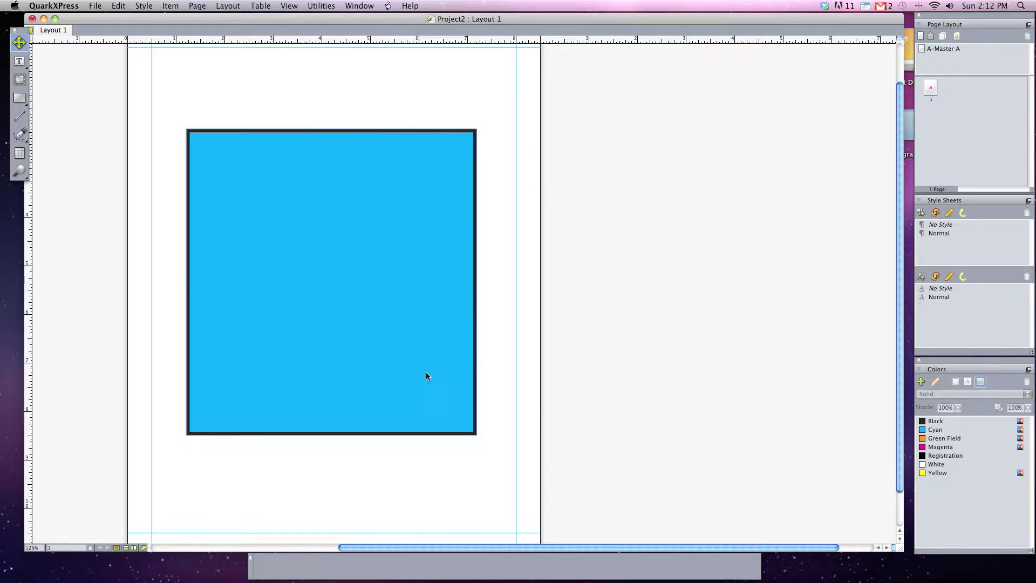
pyautogui.click(338, 408)
pyautogui.click(180, 5)
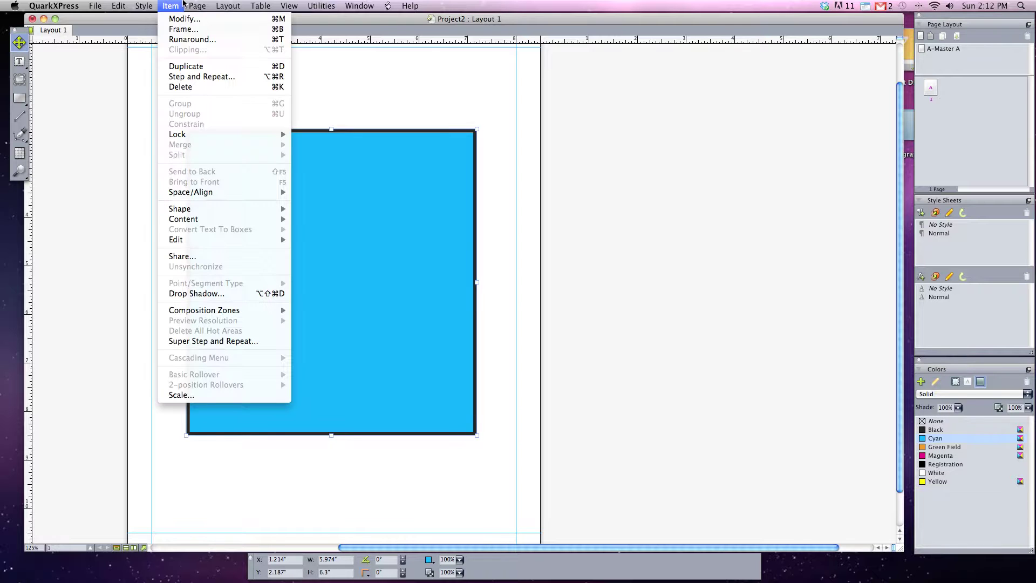
# Keep the solid frame style and apply an 8 pt frame width to the cyan box
pyautogui.click(183, 19)
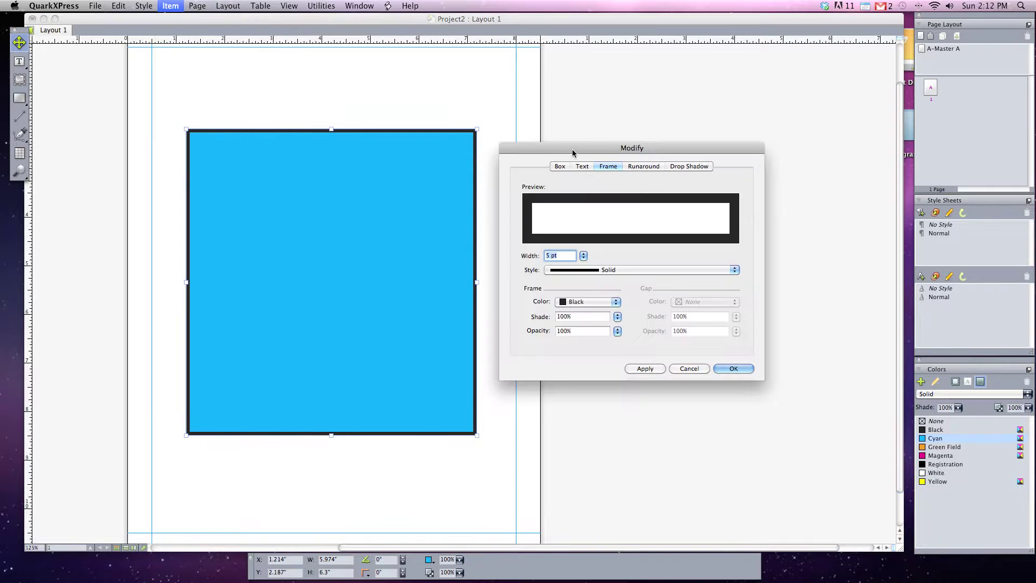
pyautogui.moveTo(573, 153); pyautogui.dragTo(555, 169)
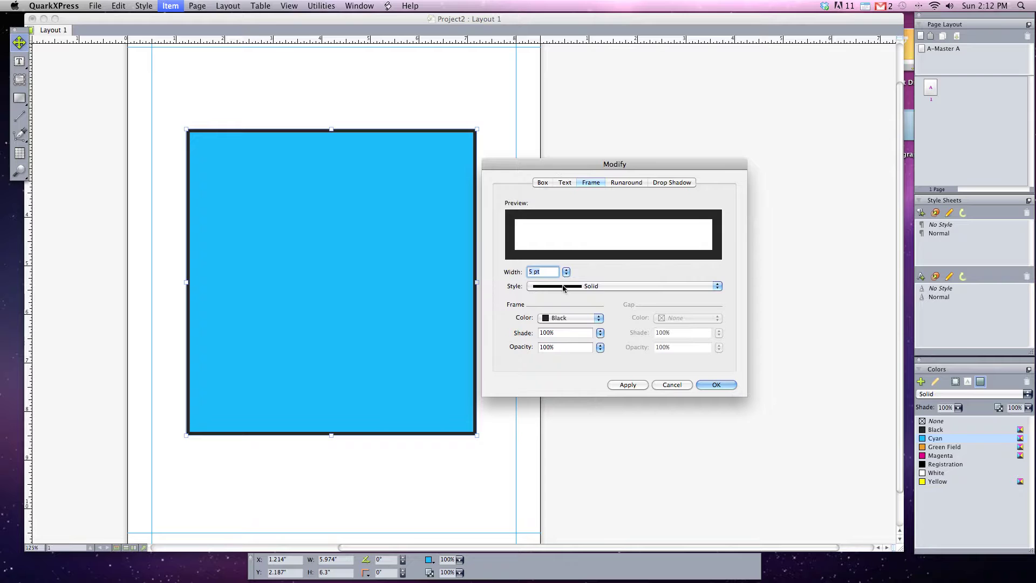
pyautogui.click(601, 287)
pyautogui.click(681, 289)
pyautogui.click(566, 272)
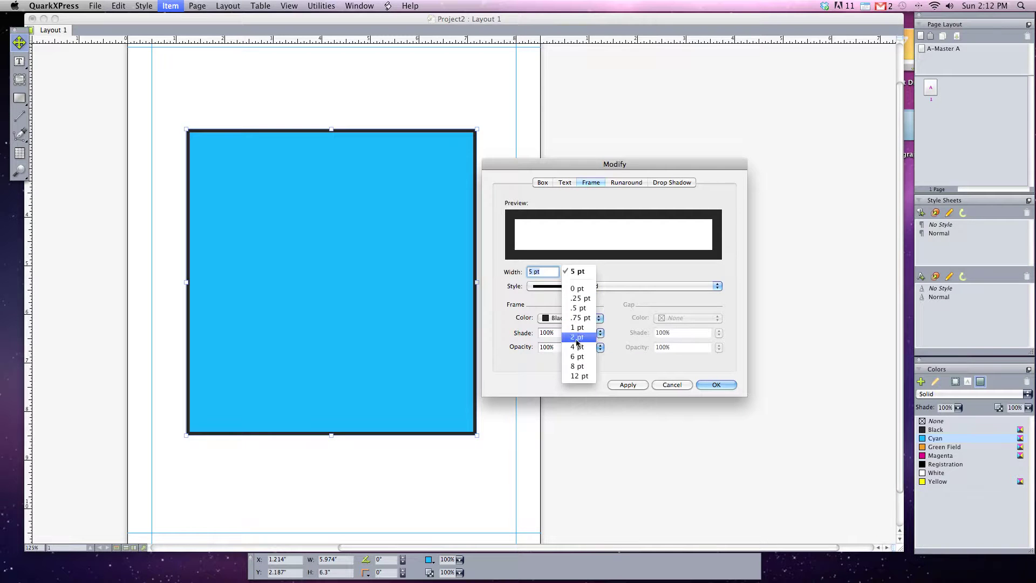
pyautogui.click(579, 366)
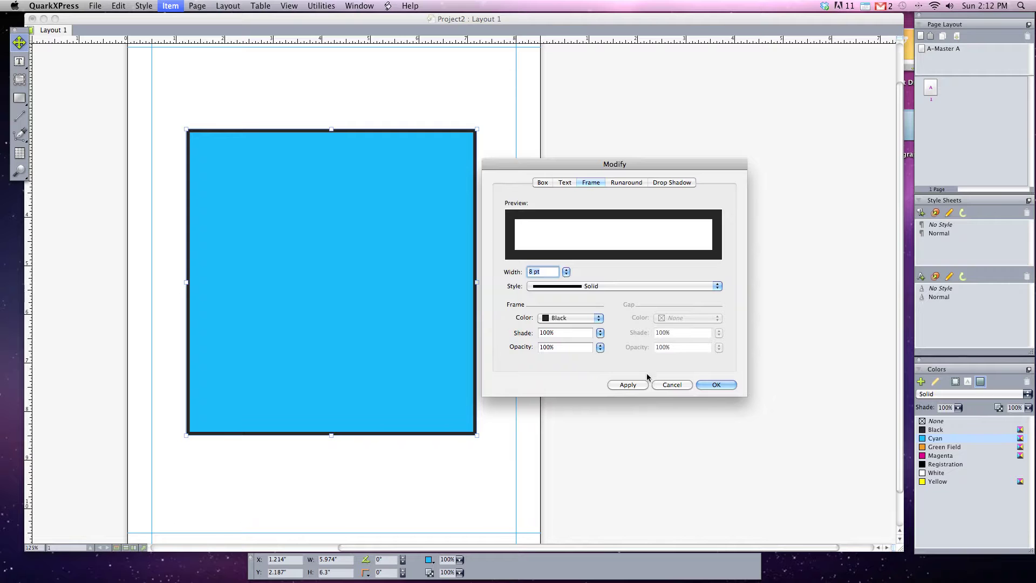
pyautogui.click(627, 384)
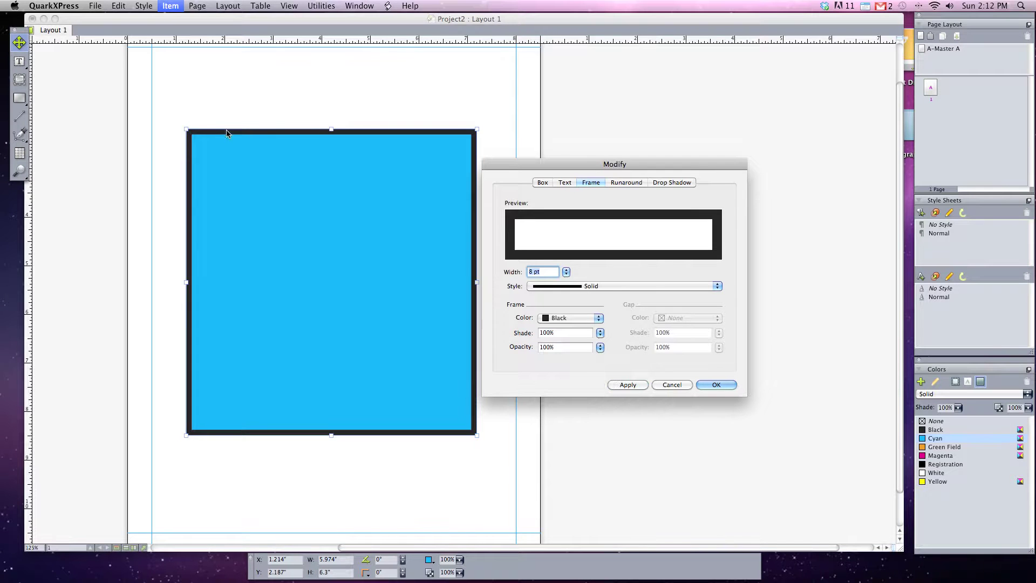
pyautogui.click(580, 291)
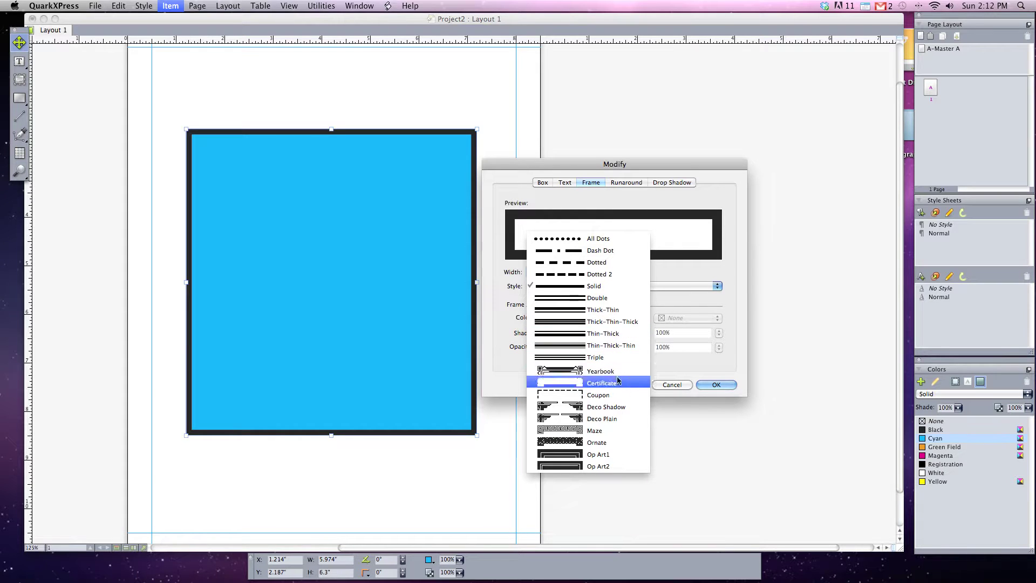
# Preview the Thick-Thin, Thin-Thick-Thin and Deco Shadow frame styles on the box
pyautogui.click(619, 311)
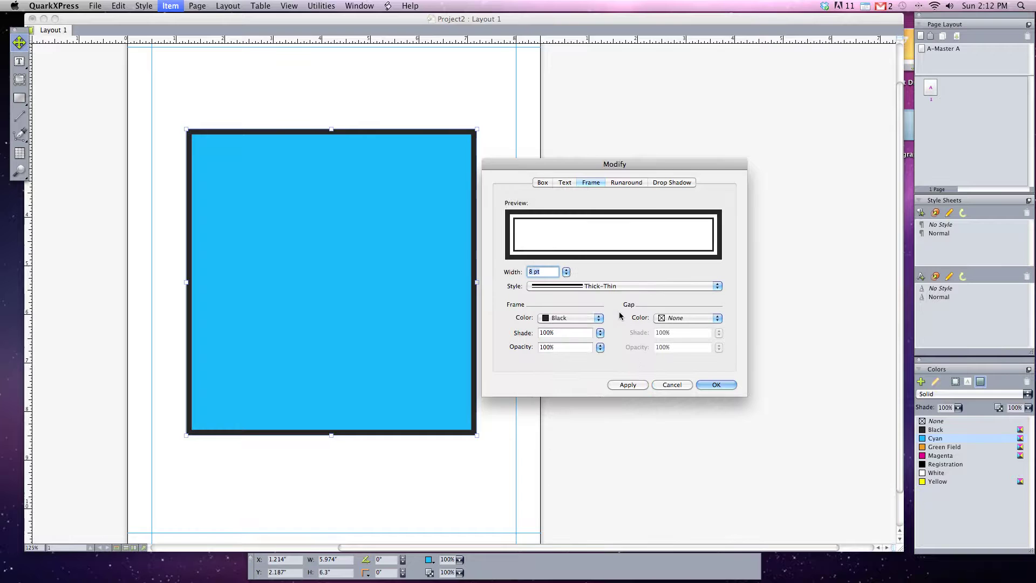
pyautogui.click(629, 385)
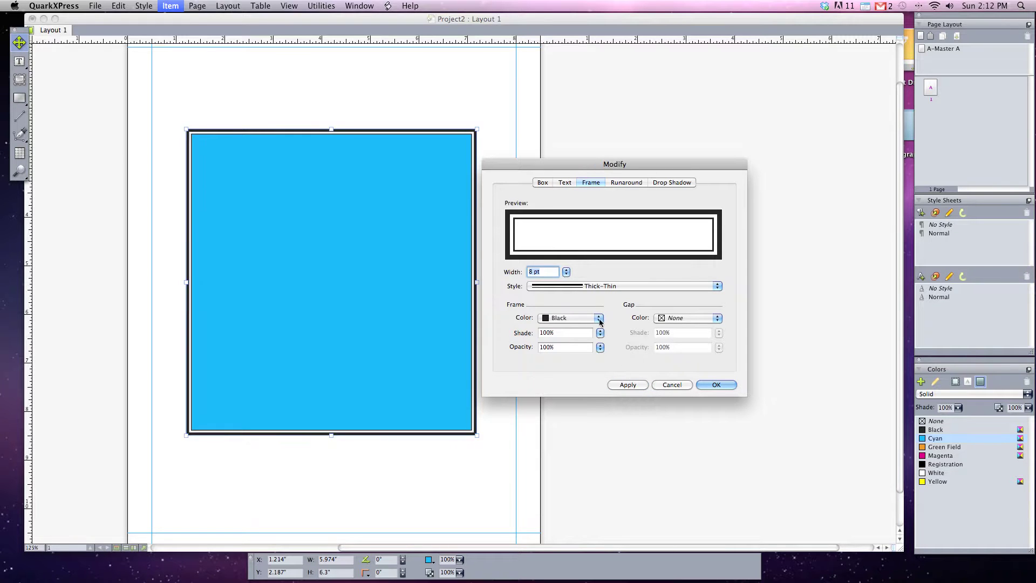
pyautogui.click(596, 286)
pyautogui.click(593, 322)
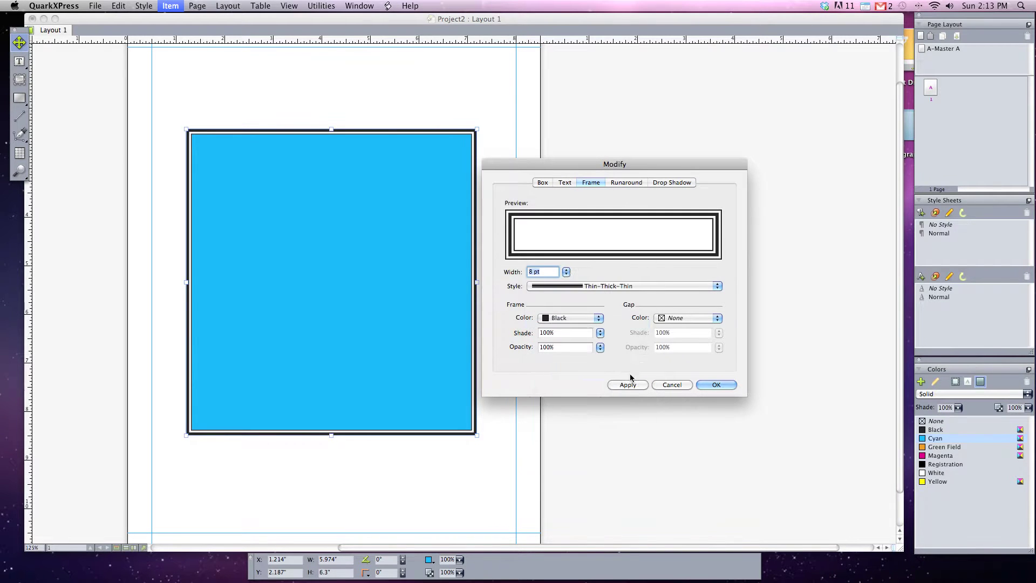
pyautogui.click(626, 385)
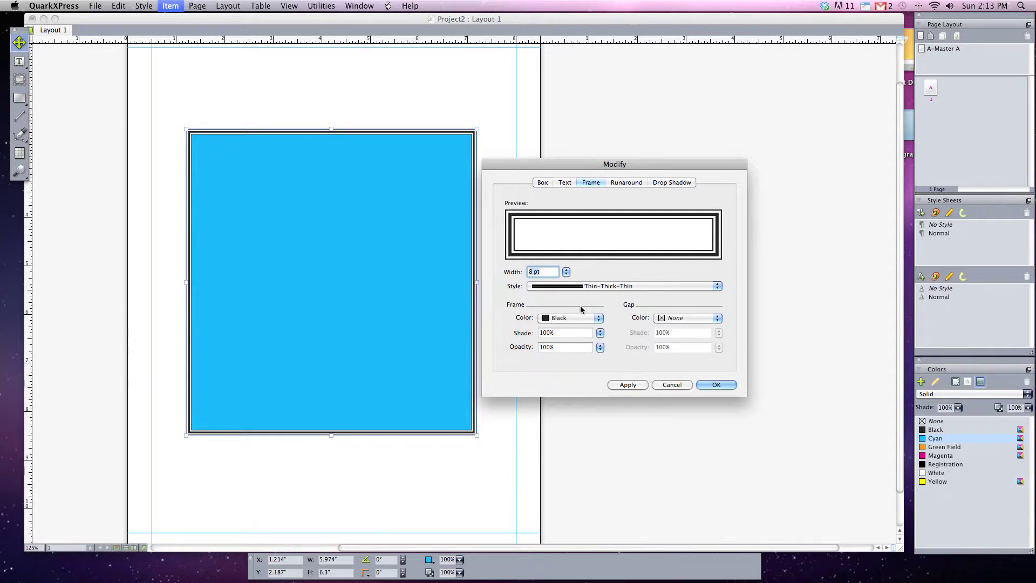
pyautogui.click(564, 288)
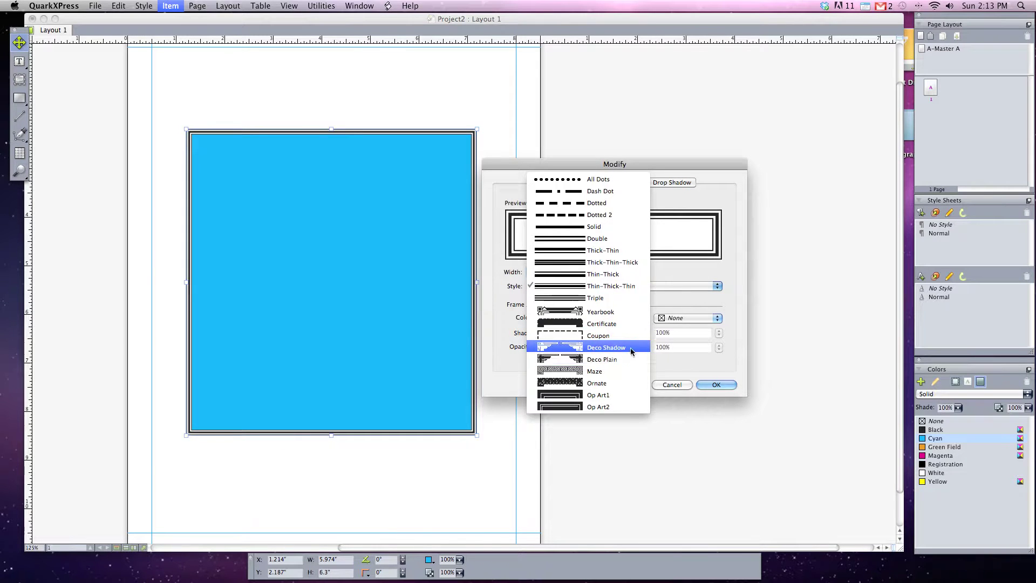
pyautogui.click(593, 347)
pyautogui.click(624, 385)
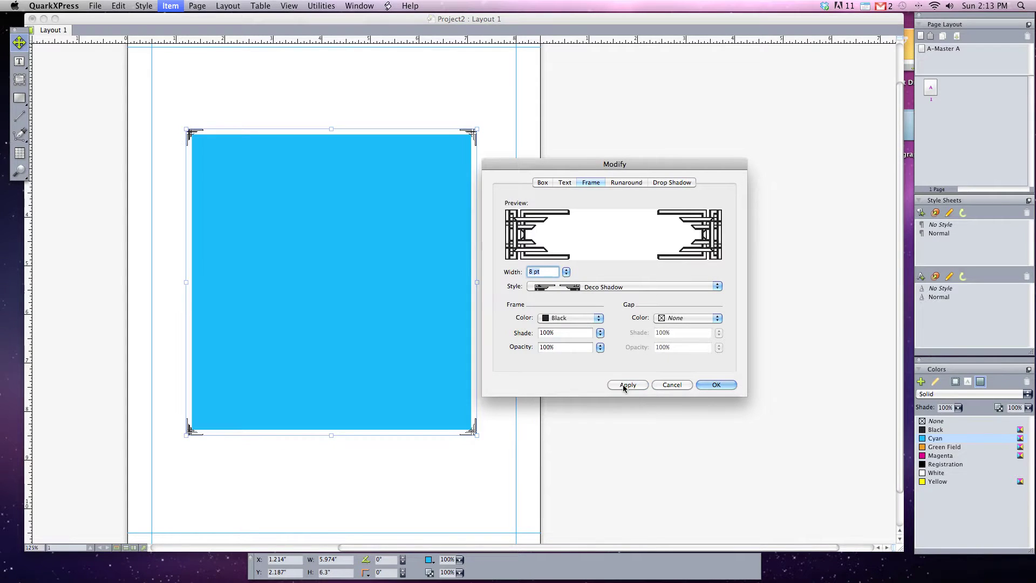
# Apply a 38 pt frame width with the Ornate frame style
pyautogui.click(566, 274)
pyautogui.click(579, 290)
pyautogui.click(628, 385)
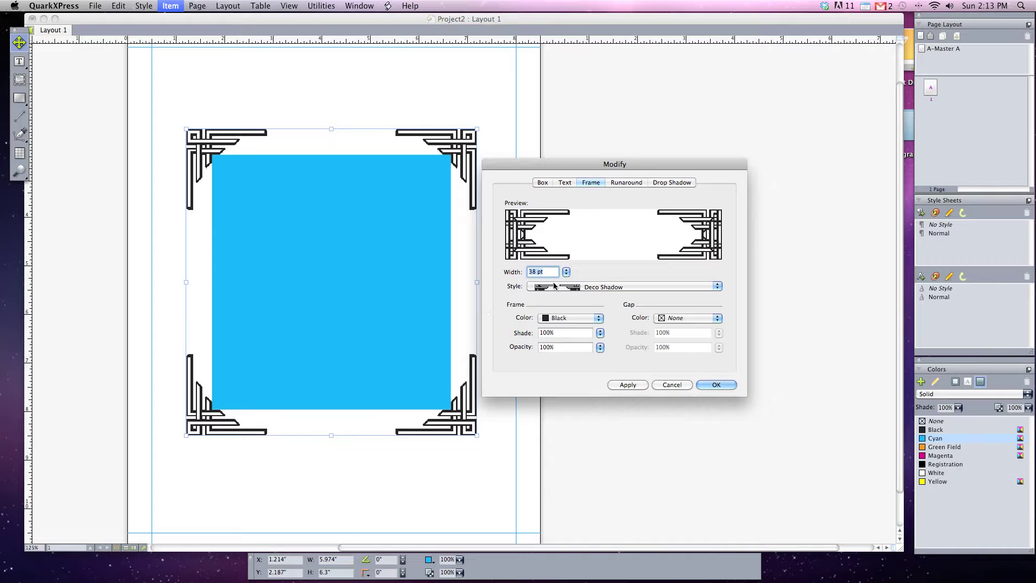
pyautogui.click(566, 272)
pyautogui.click(576, 272)
pyautogui.click(575, 289)
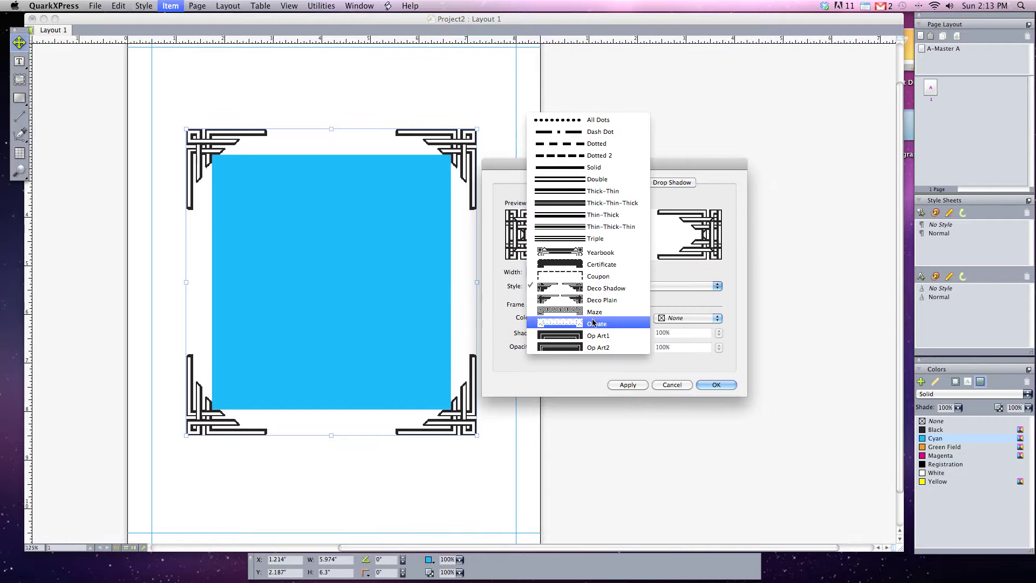
pyautogui.click(615, 325)
pyautogui.click(626, 385)
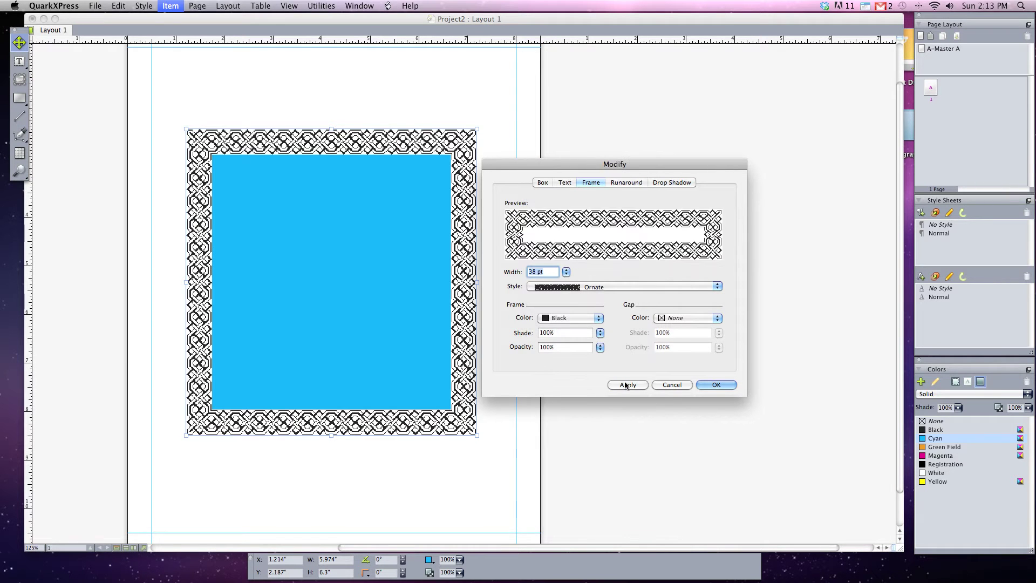
# Colour the Ornate frame Green Field and confirm the frame settings
pyautogui.click(569, 316)
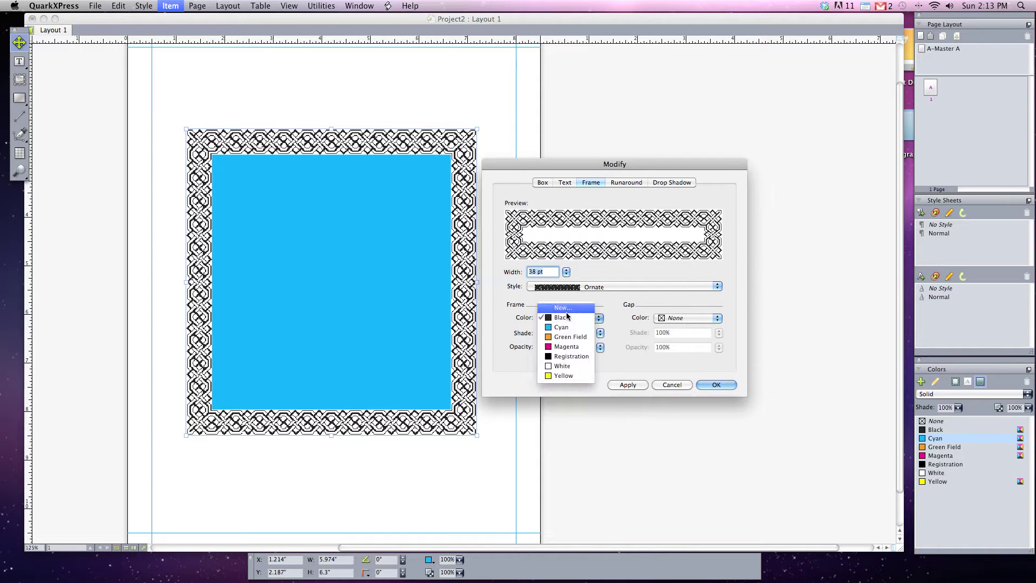
pyautogui.press('Escape')
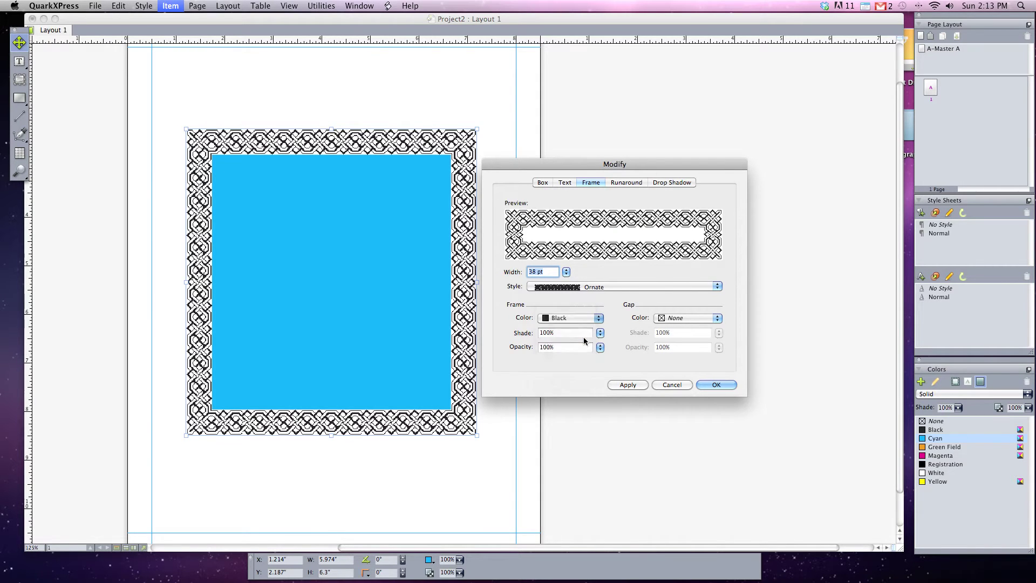
pyautogui.click(624, 384)
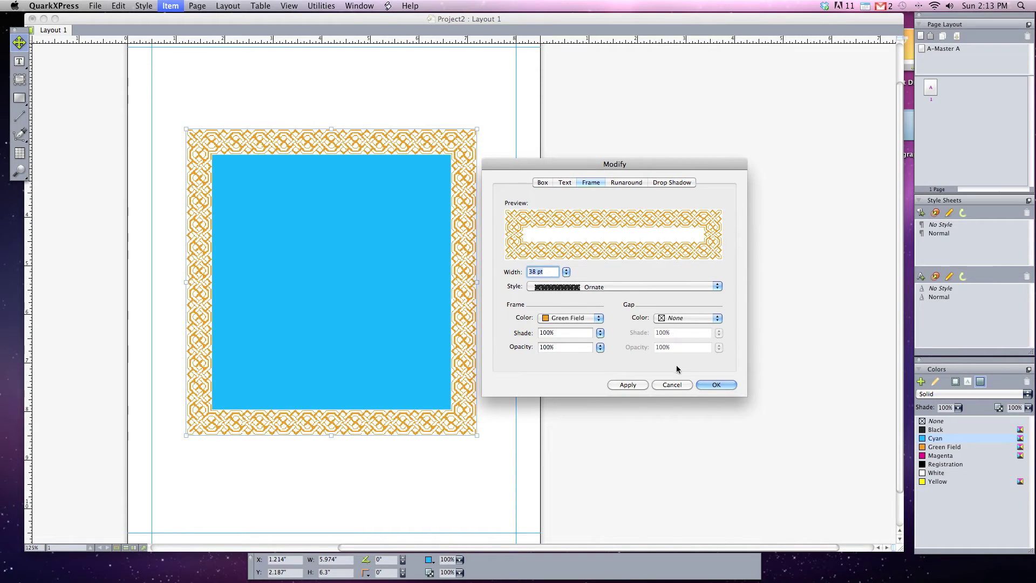
pyautogui.click(714, 385)
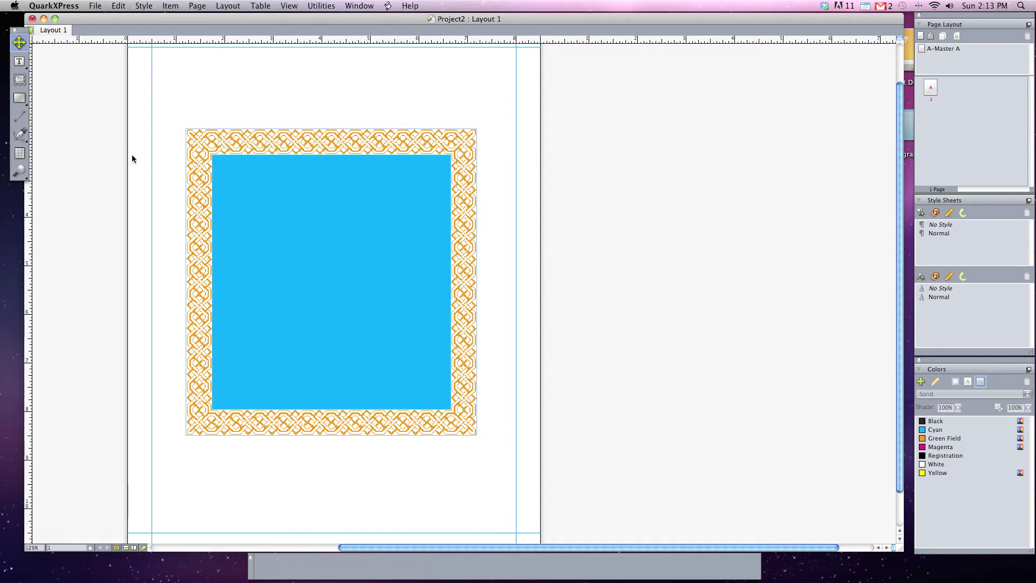
# Fill the framed box with Magenta and type two short lines of placeholder text inside
pyautogui.click(400, 133)
pyautogui.click(940, 456)
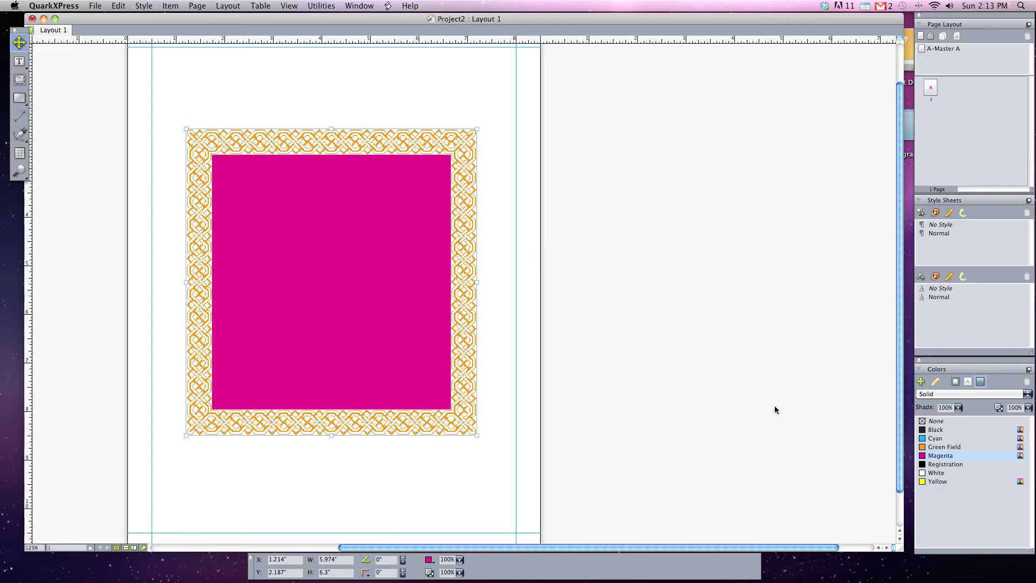
pyautogui.click(20, 61)
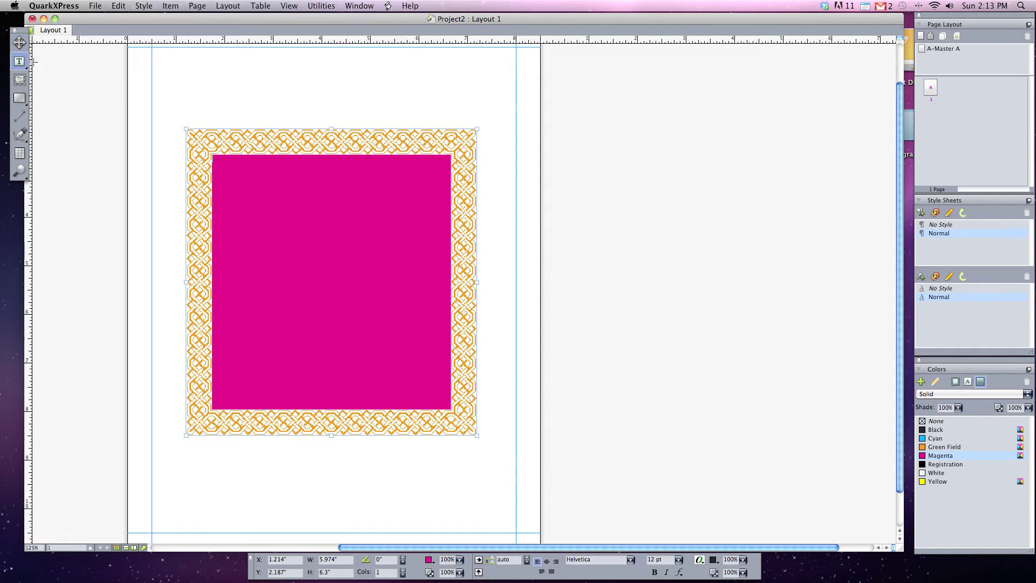
pyautogui.click(347, 238)
pyautogui.write('sdf;lkjas;lkjcx;klvjzx;lkcva')
pyautogui.press('Return')
pyautogui.write('sd')
pyautogui.press('Return')
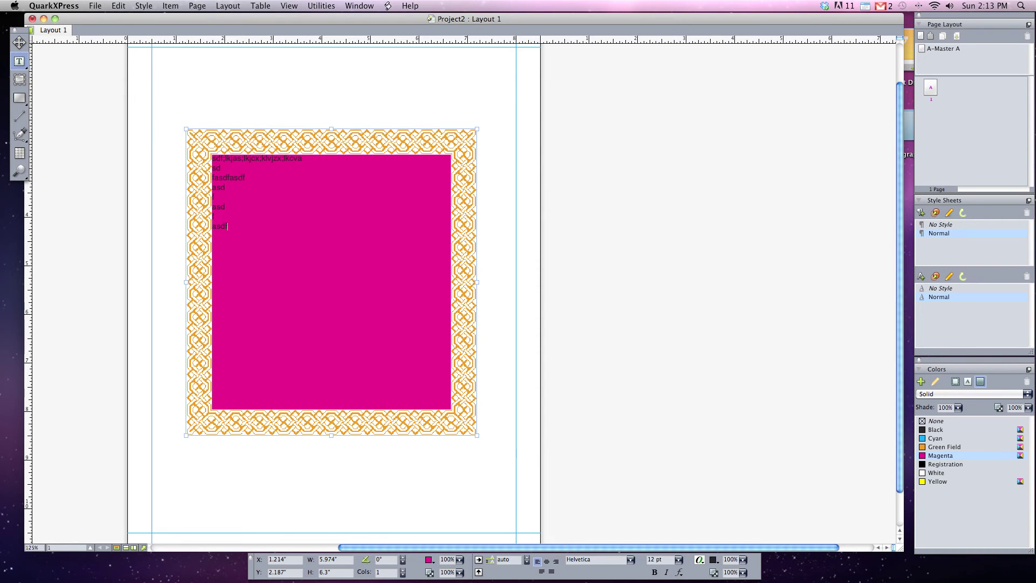
pyautogui.press('super+a')
pyautogui.click(144, 160)
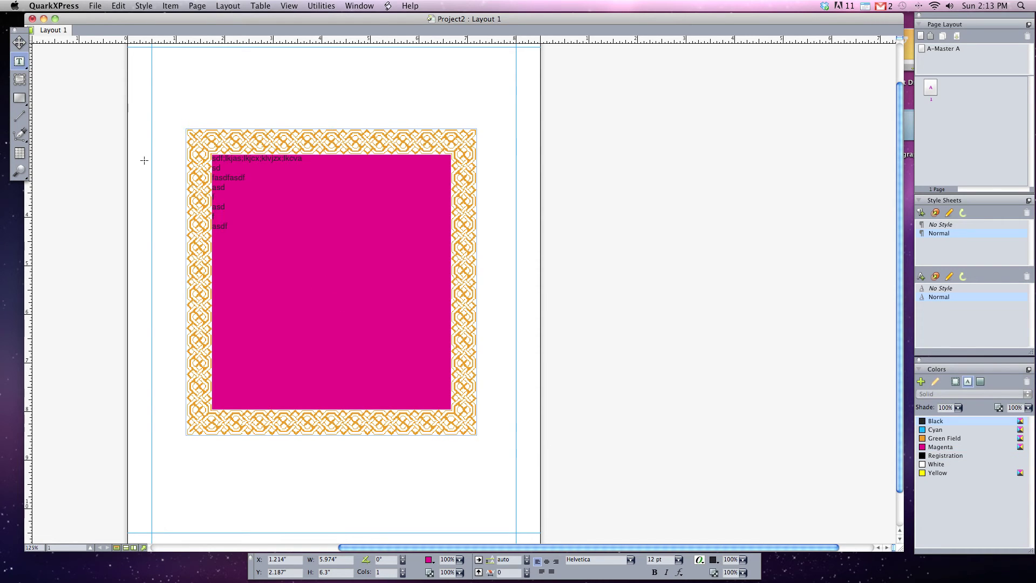